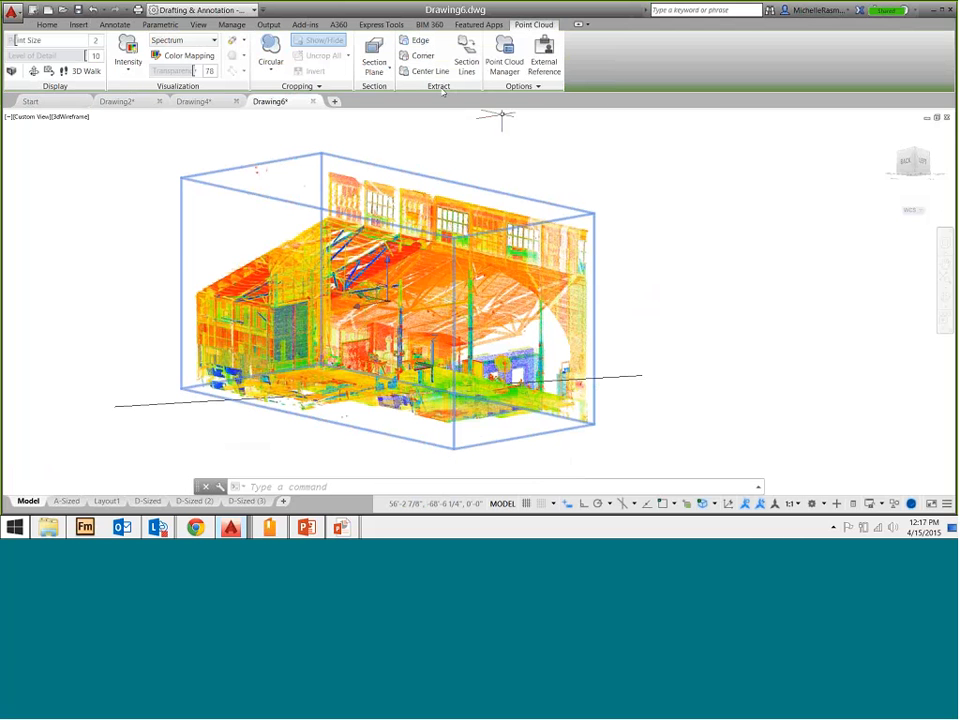
Extract the vertical edge from the point cloud where the end wall and the long side wall meet.
click(420, 41)
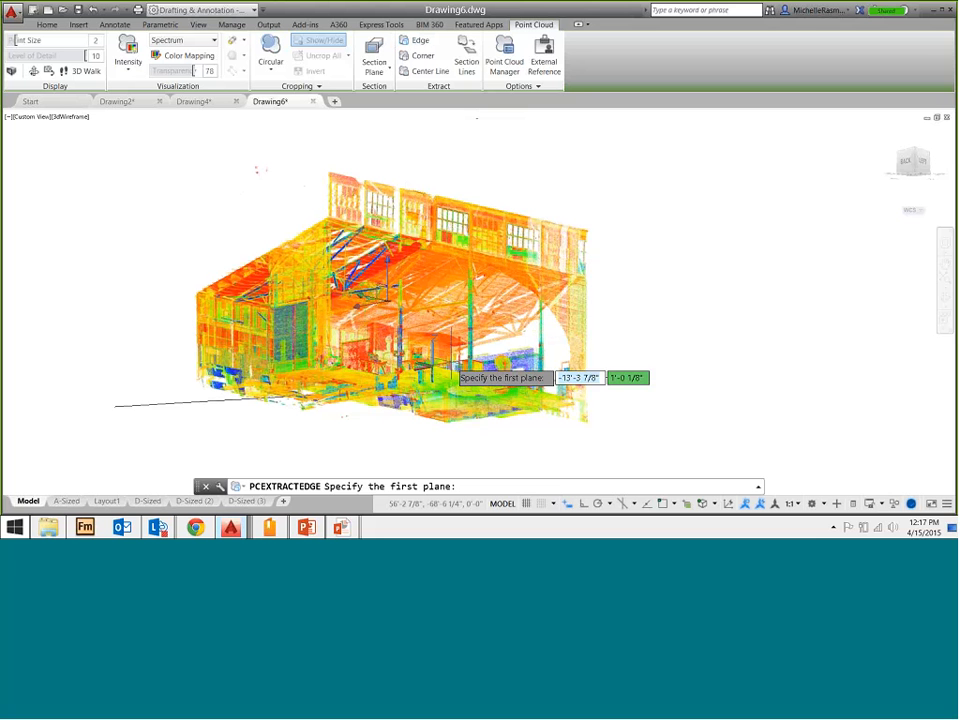
scroll(222, 346, up, 2)
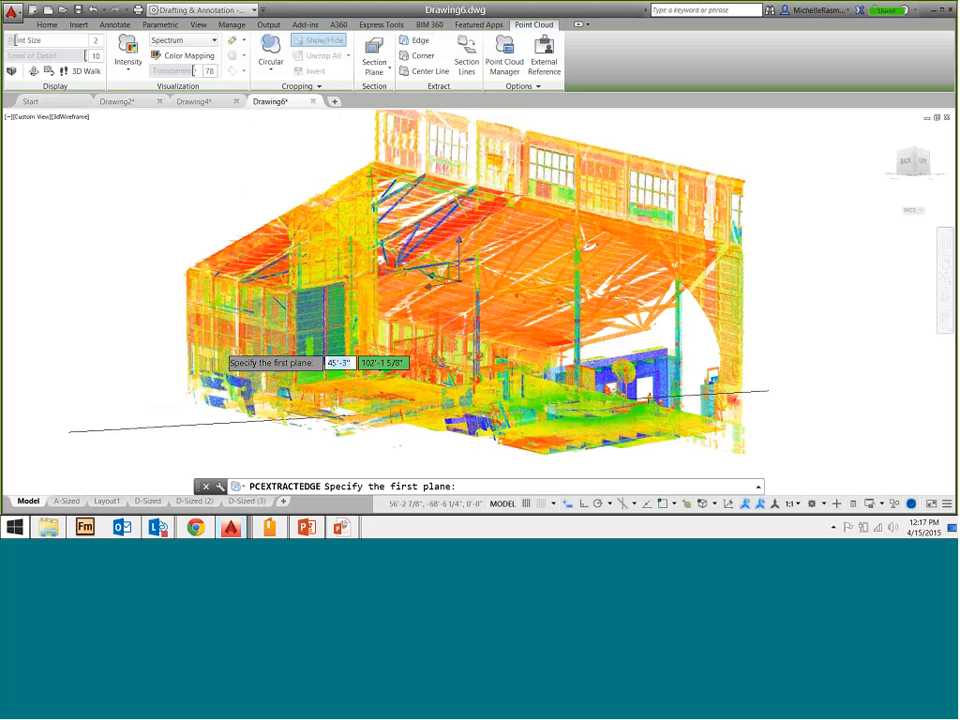
scroll(222, 346, up, 2)
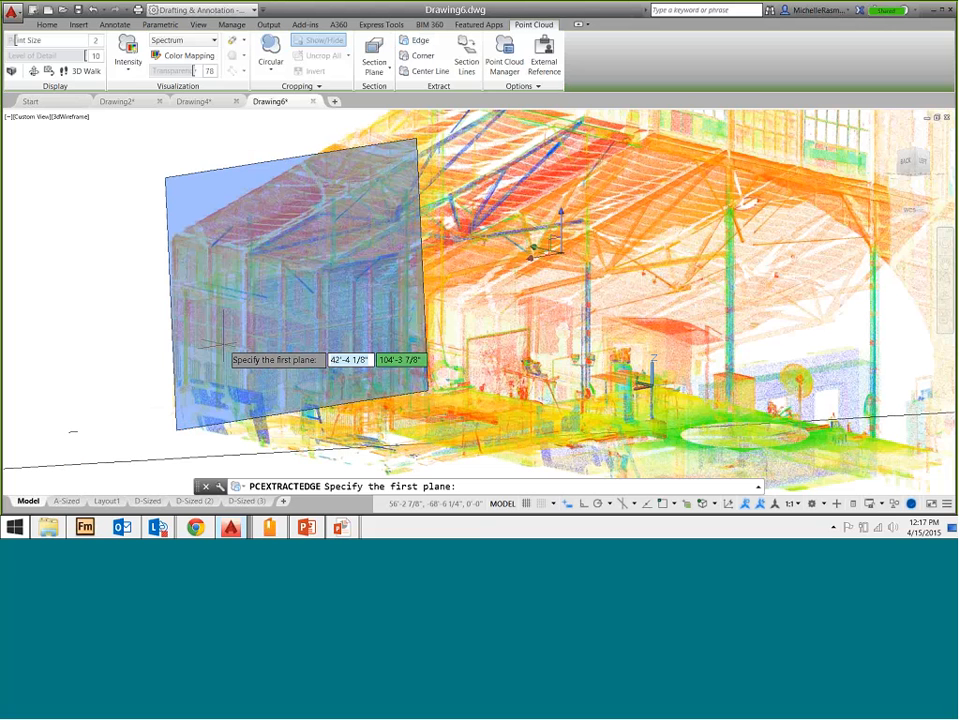
click(222, 345)
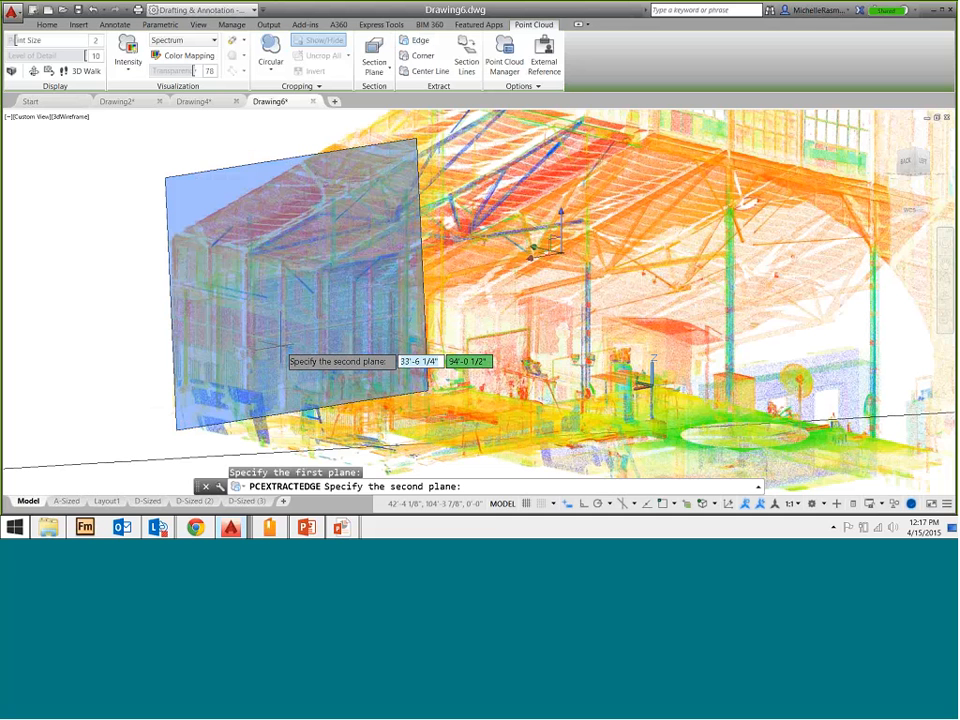
shift+middle_drag(284, 350, 474, 386)
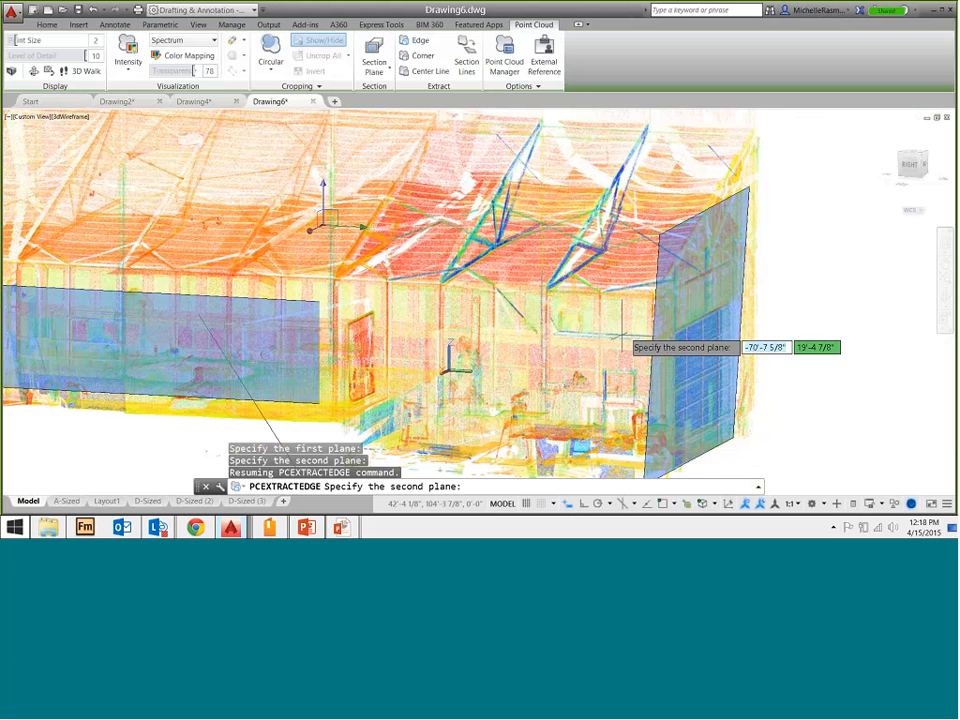
click(561, 336)
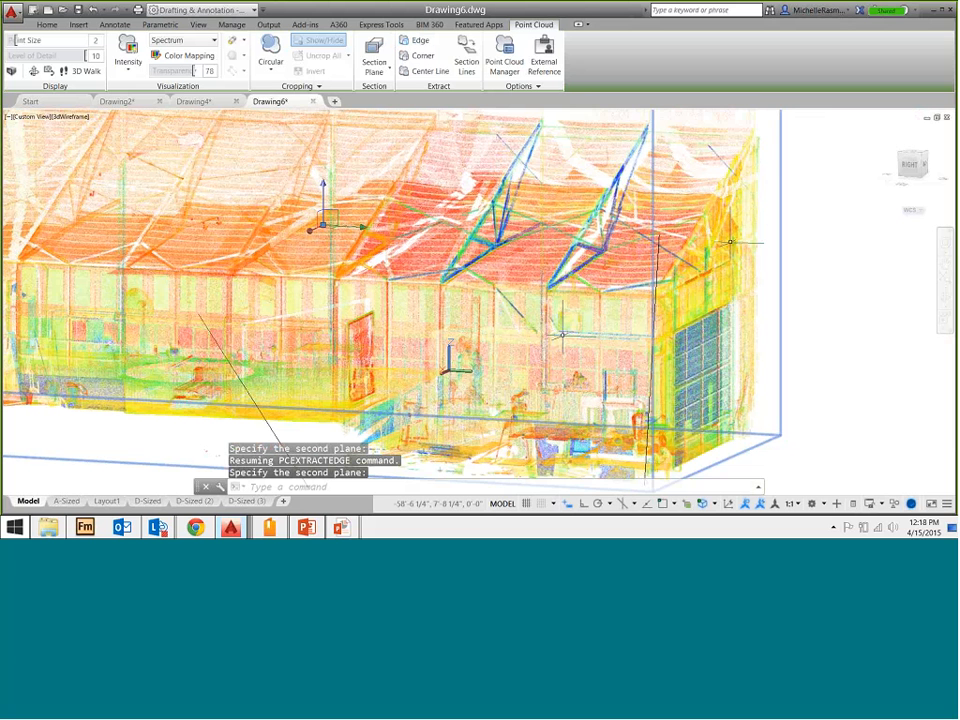
click(657, 242)
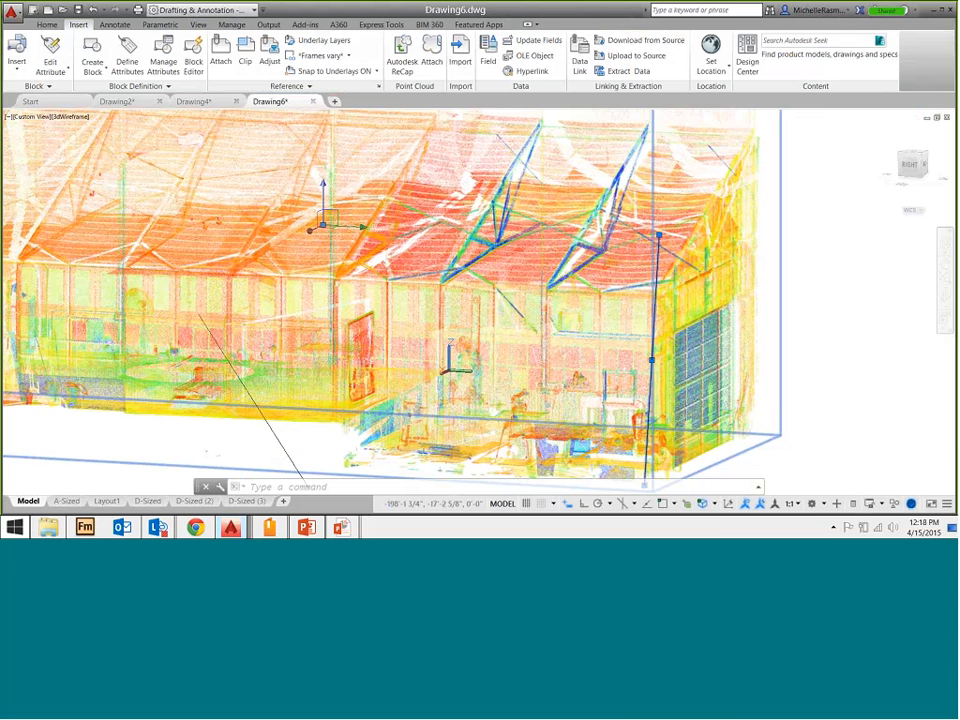
key(Escape)
key(Escape)
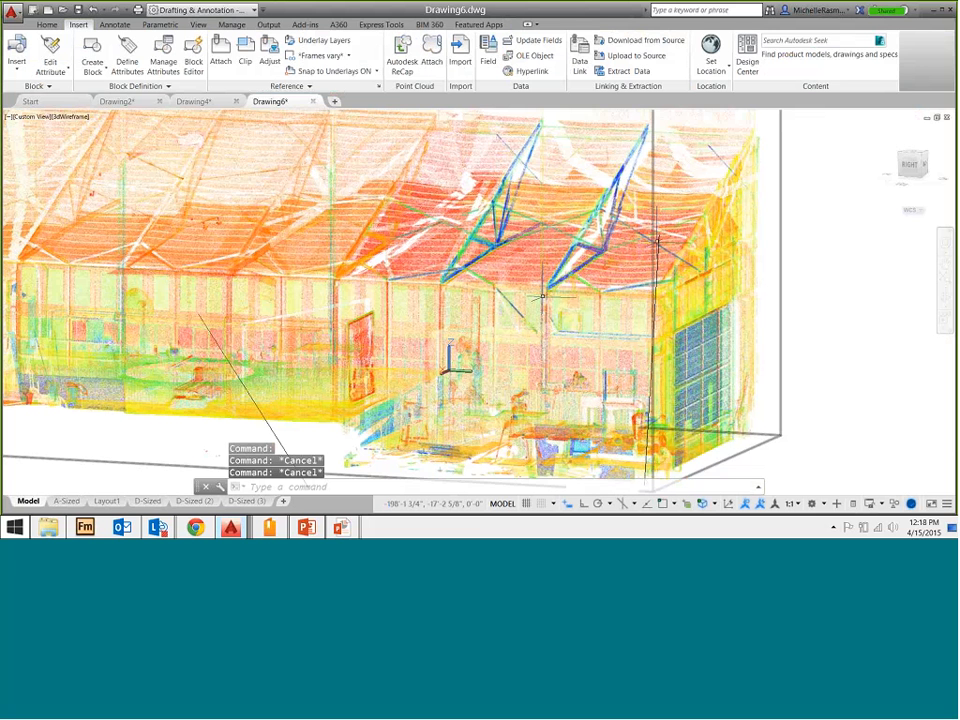
Extract the corner point from the point cloud where the roof slope, the end wall and the long side wall meet.
click(697, 232)
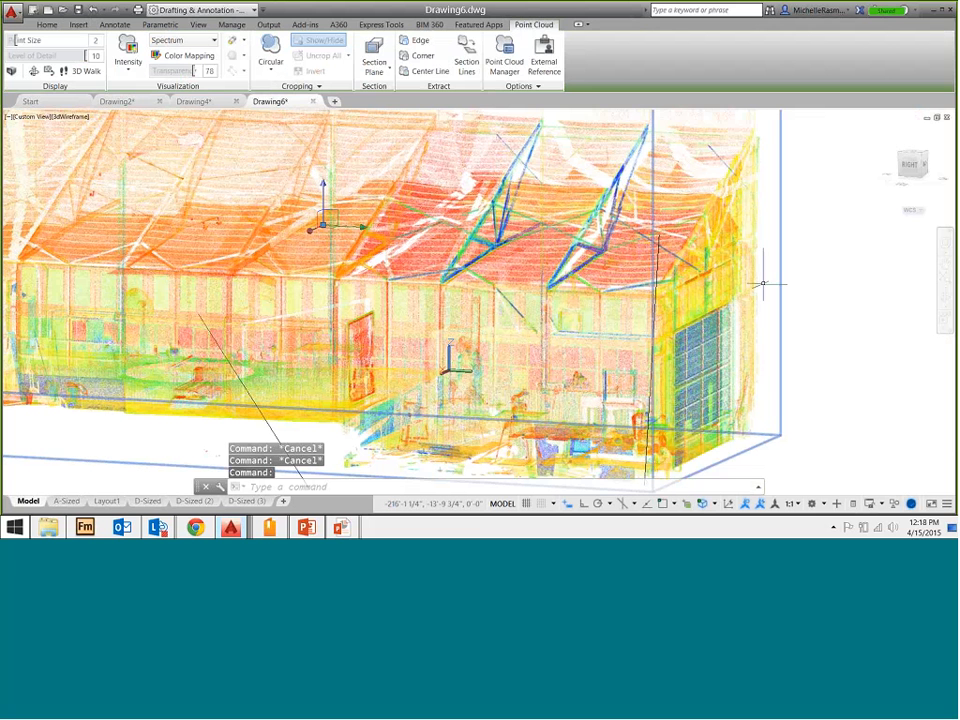
click(422, 56)
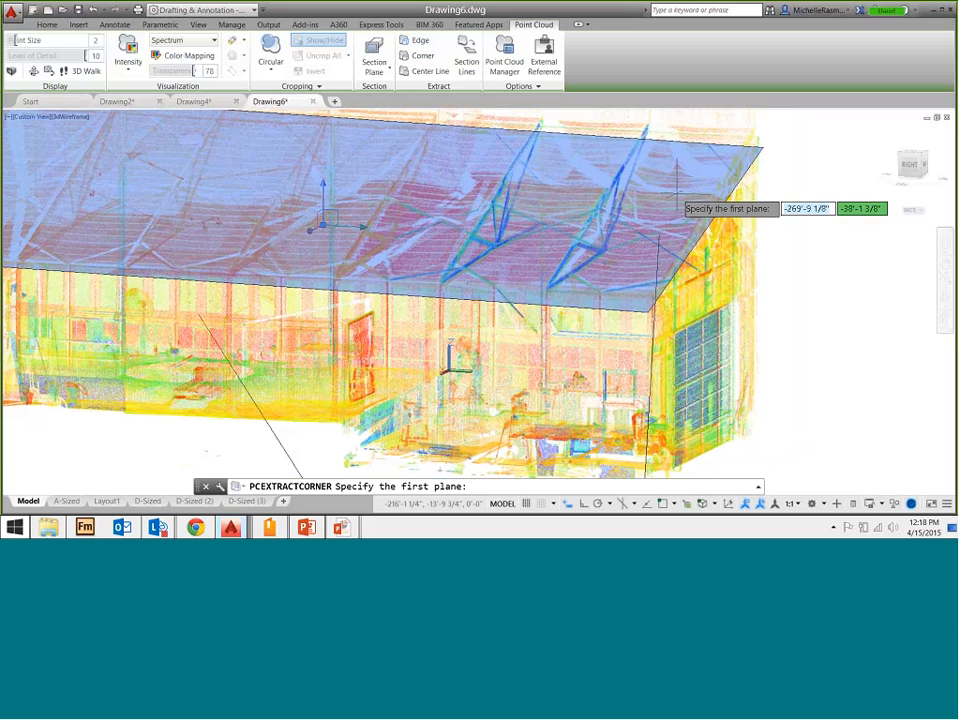
click(676, 190)
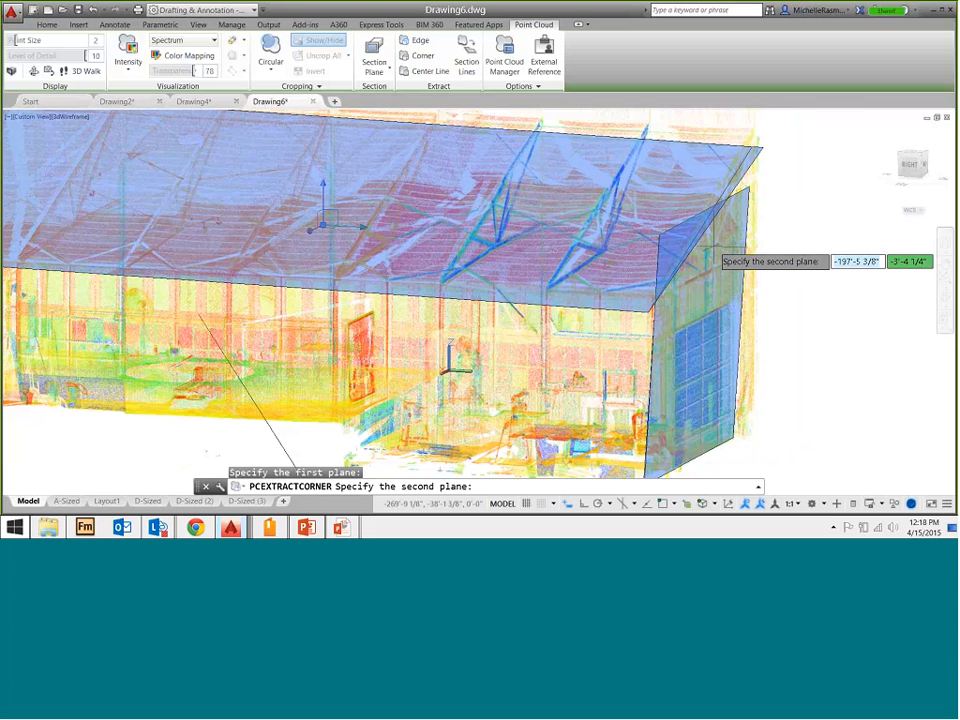
click(717, 248)
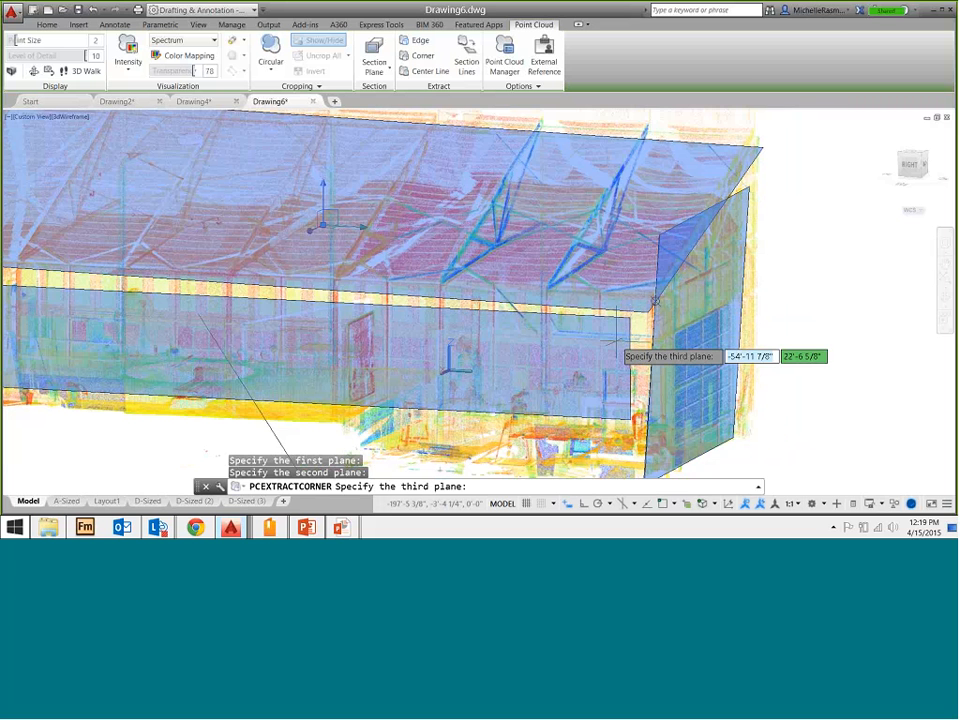
click(654, 300)
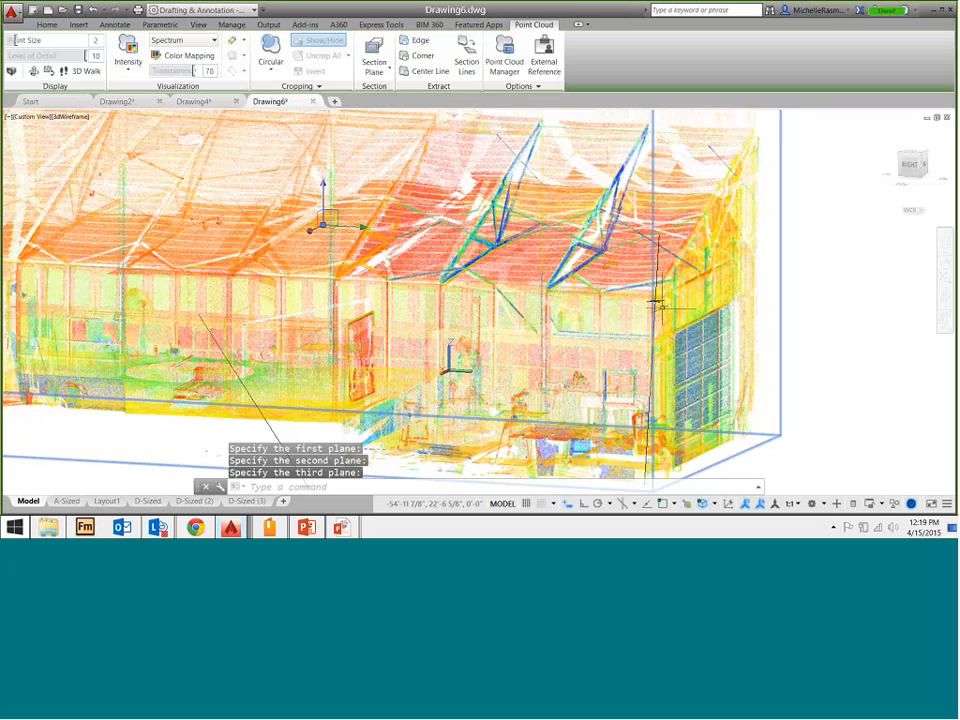
scroll(657, 303, up, 6)
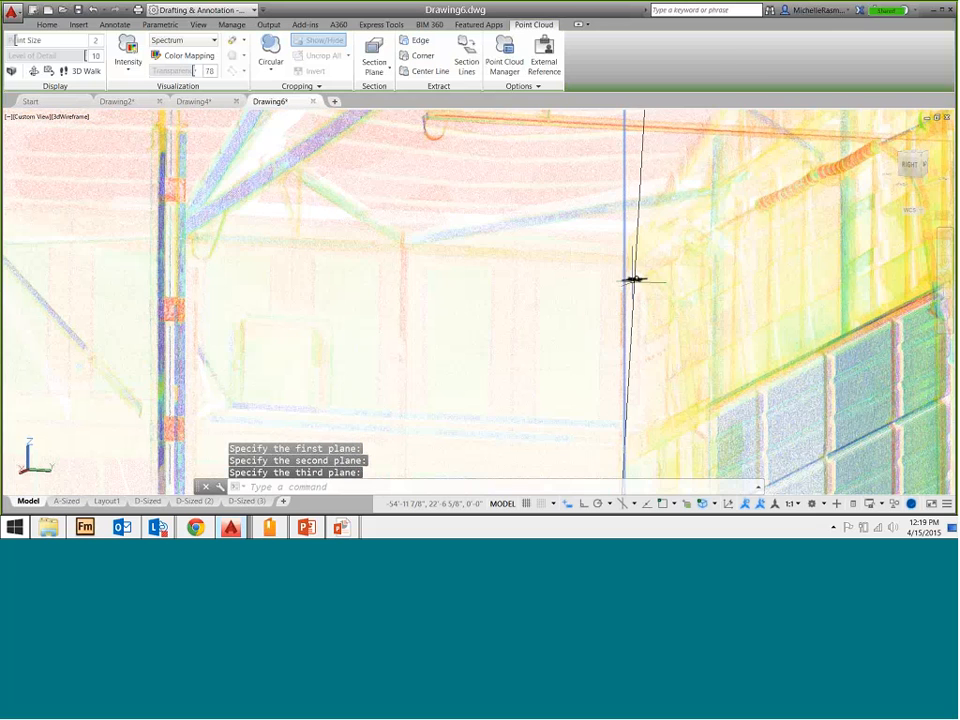
key(Escape)
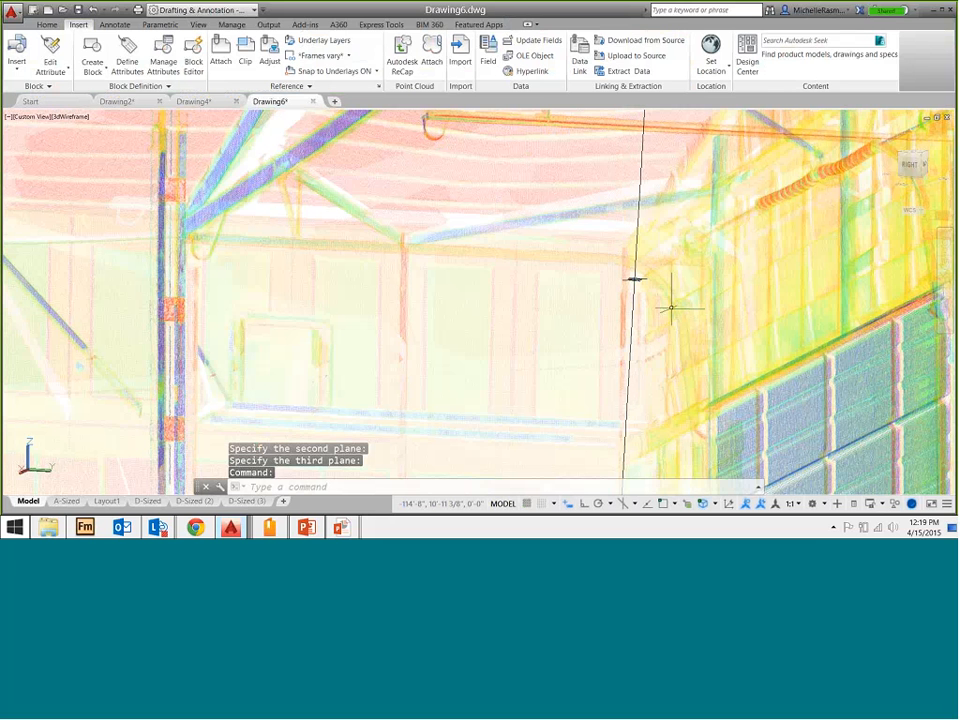
key(Escape)
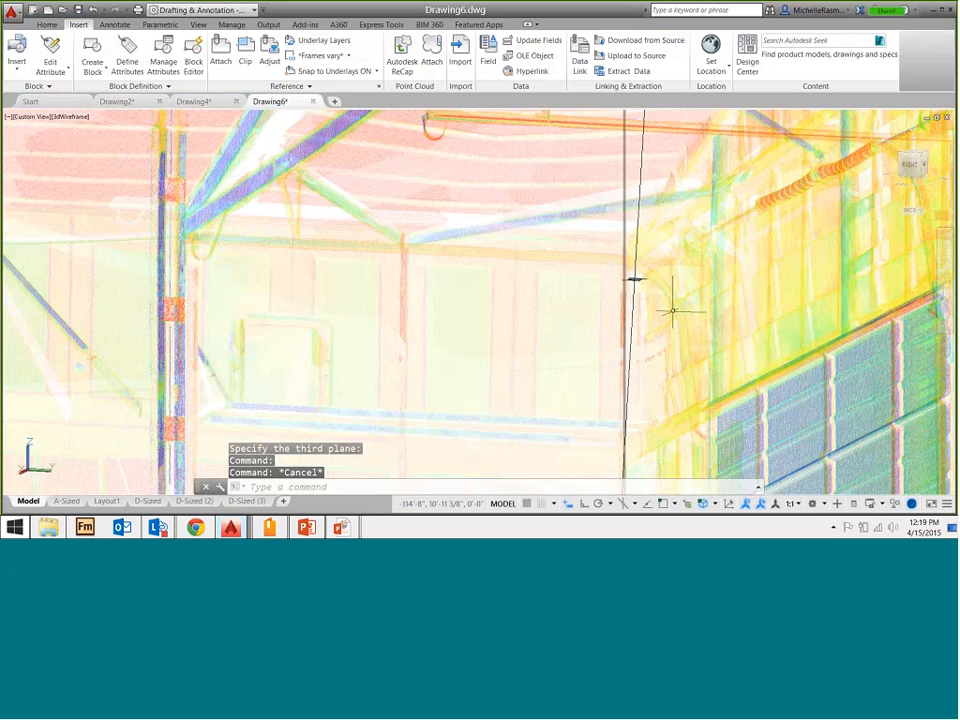
scroll(695, 268, down, 1)
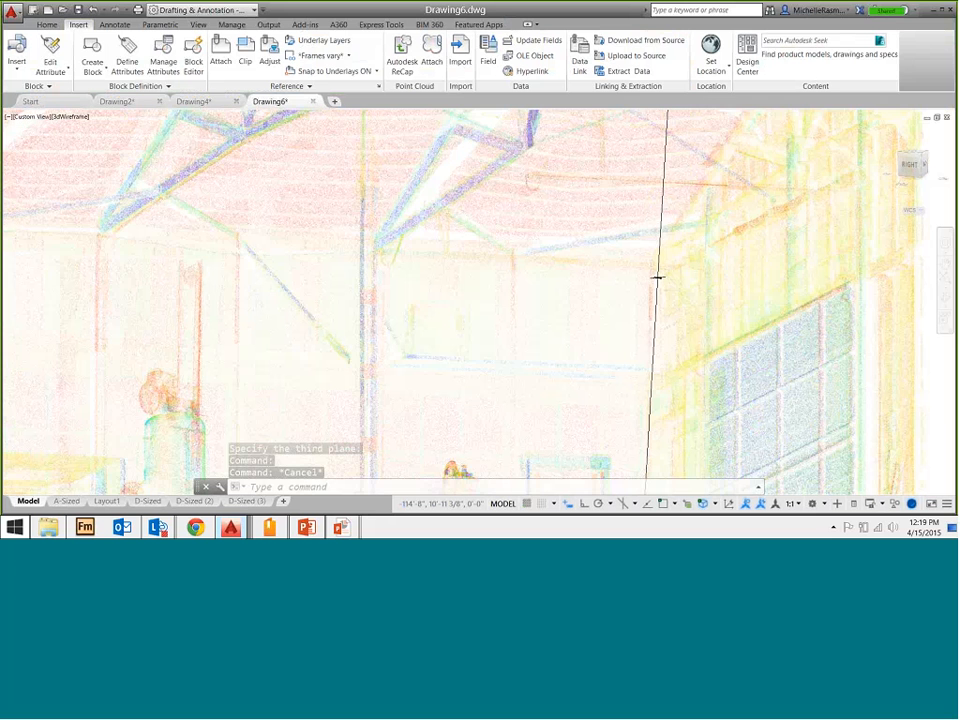
scroll(657, 277, down, 2)
click(680, 275)
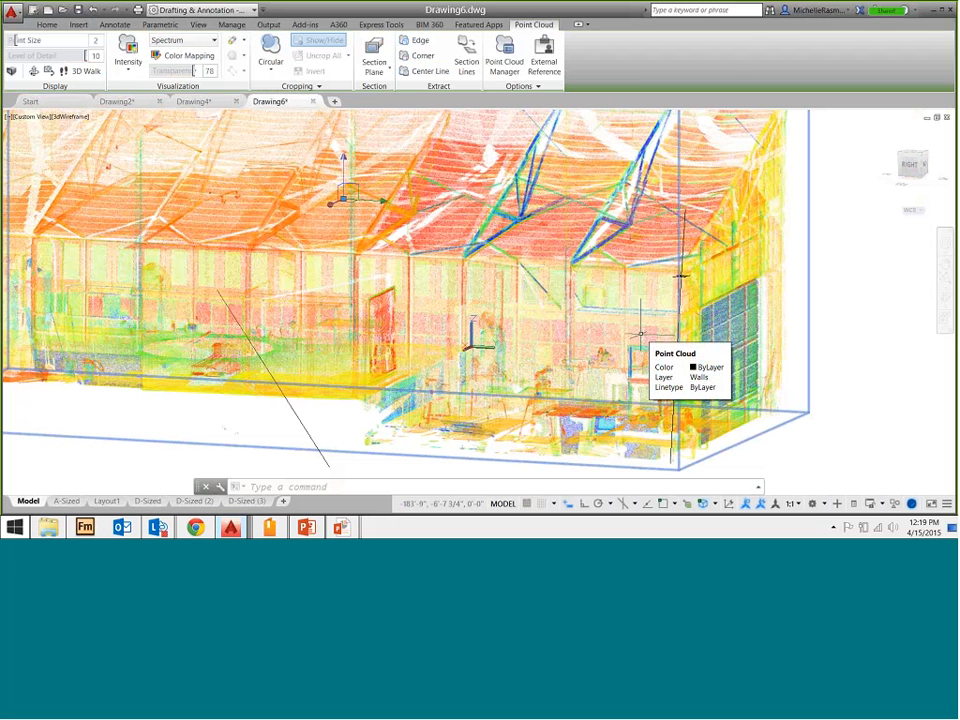
key(Escape)
key(Escape)
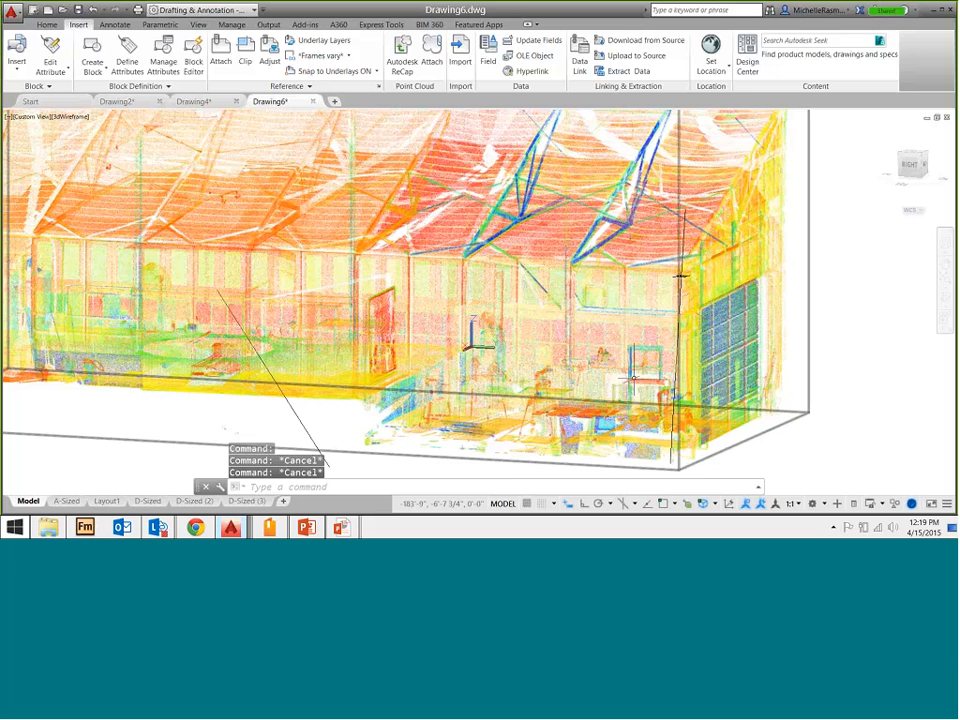
Create a Front section plane that cuts through the building's point cloud.
scroll(680, 277, down, 5)
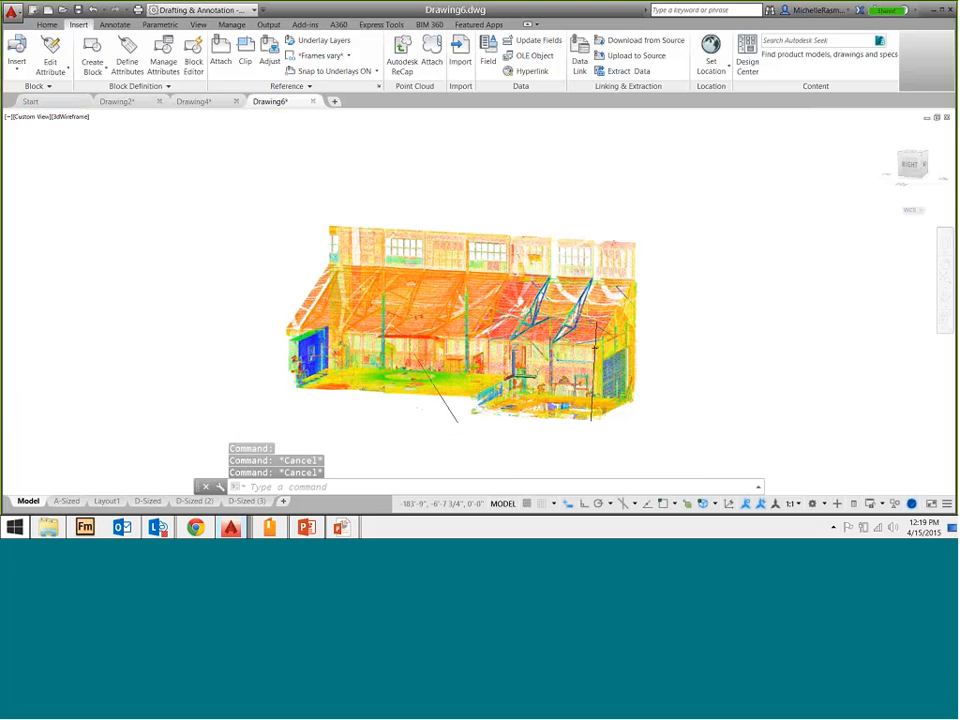
click(916, 162)
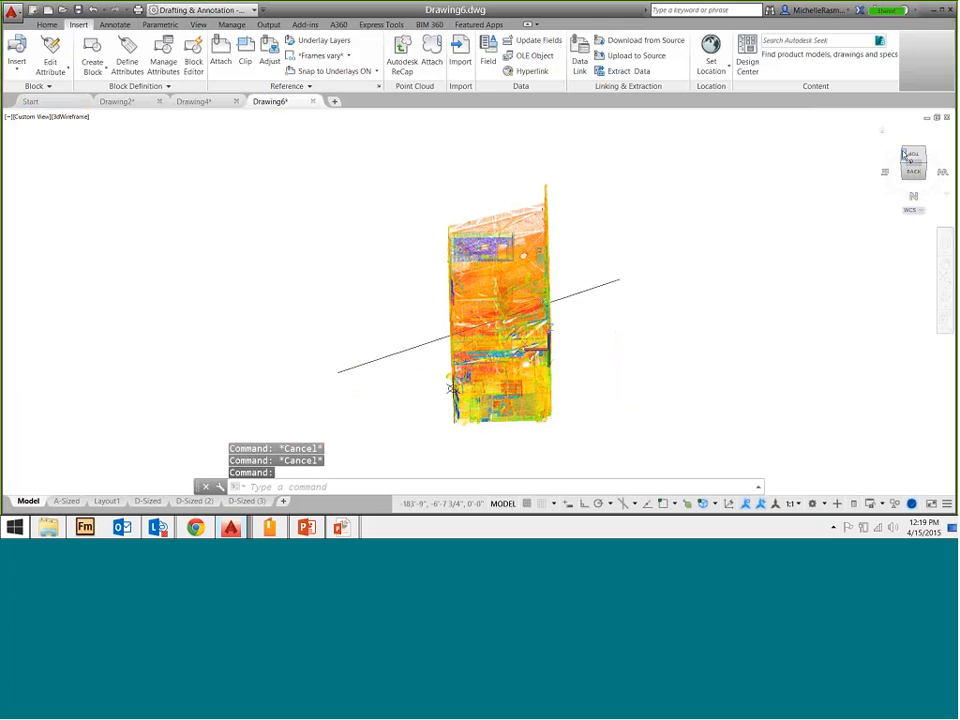
click(904, 155)
click(904, 152)
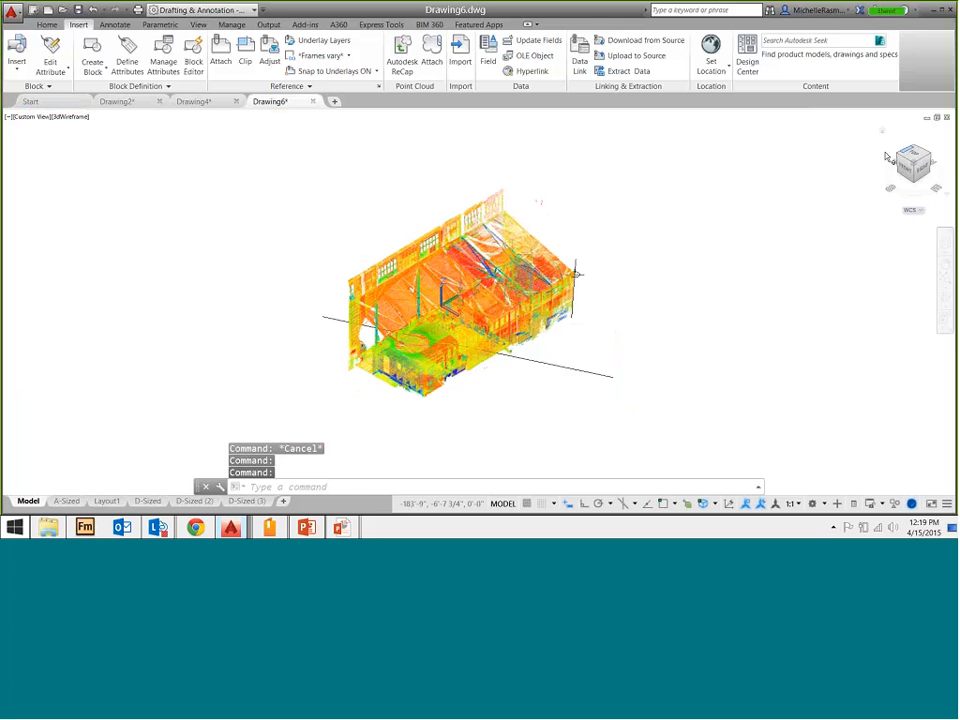
click(921, 170)
click(903, 157)
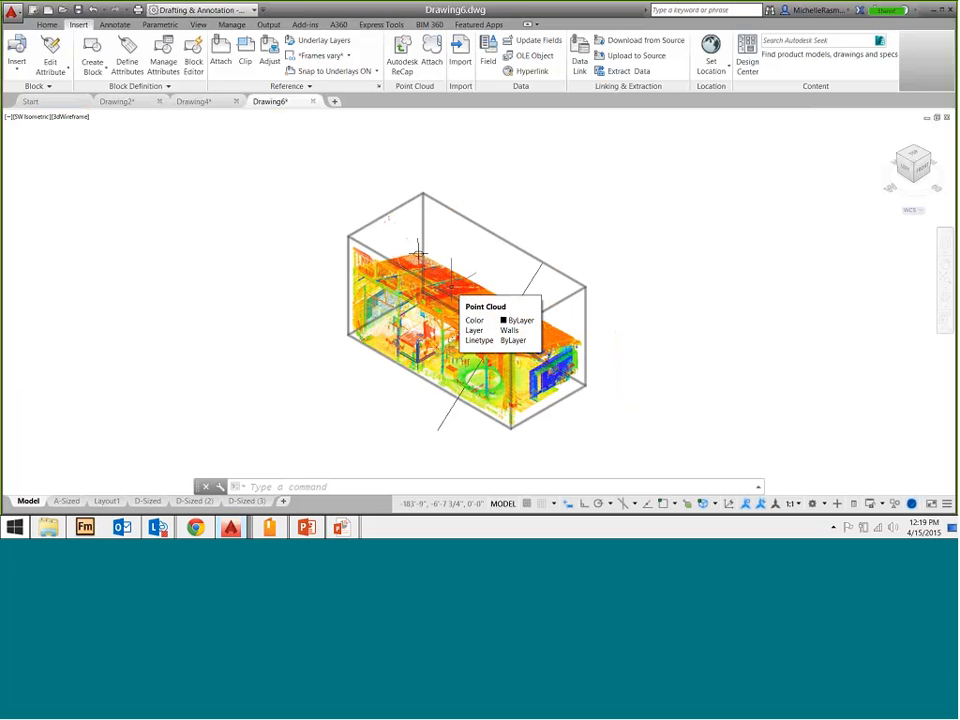
click(420, 252)
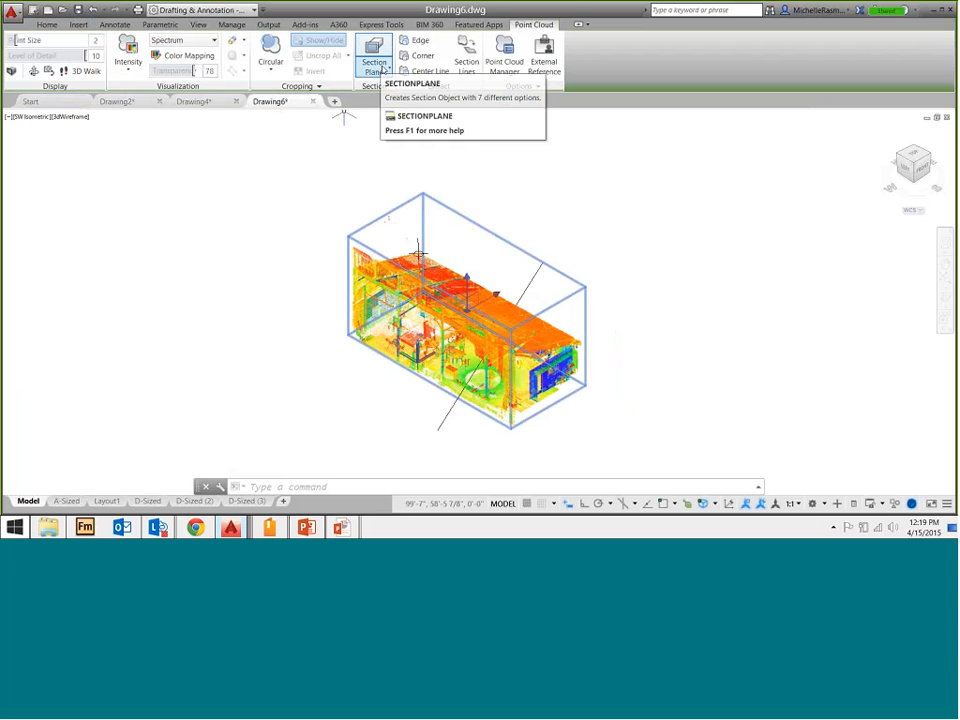
click(383, 68)
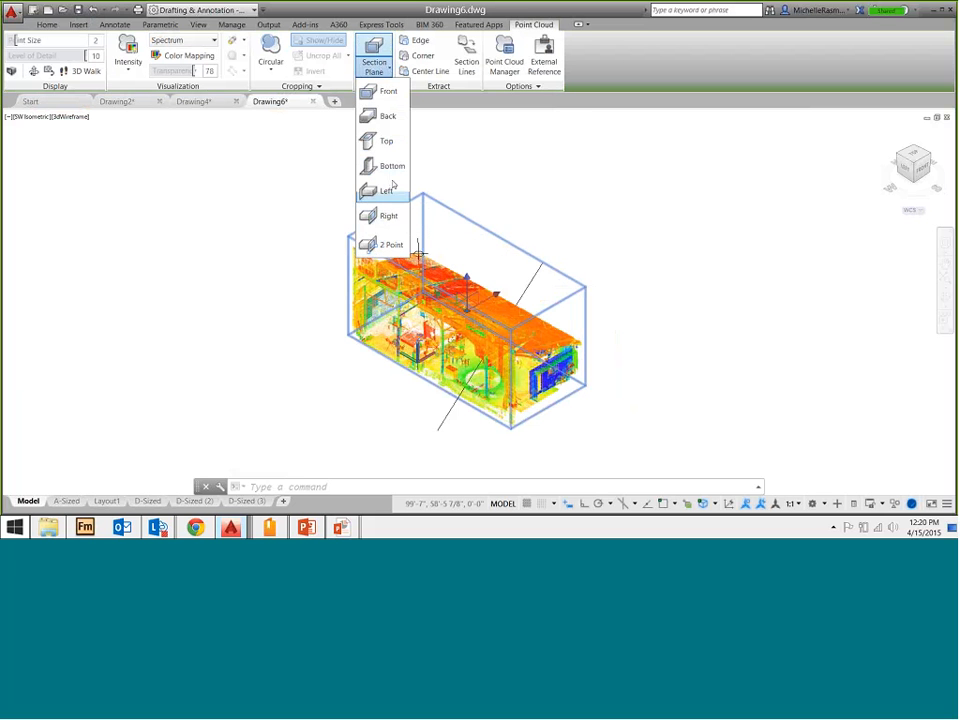
click(377, 93)
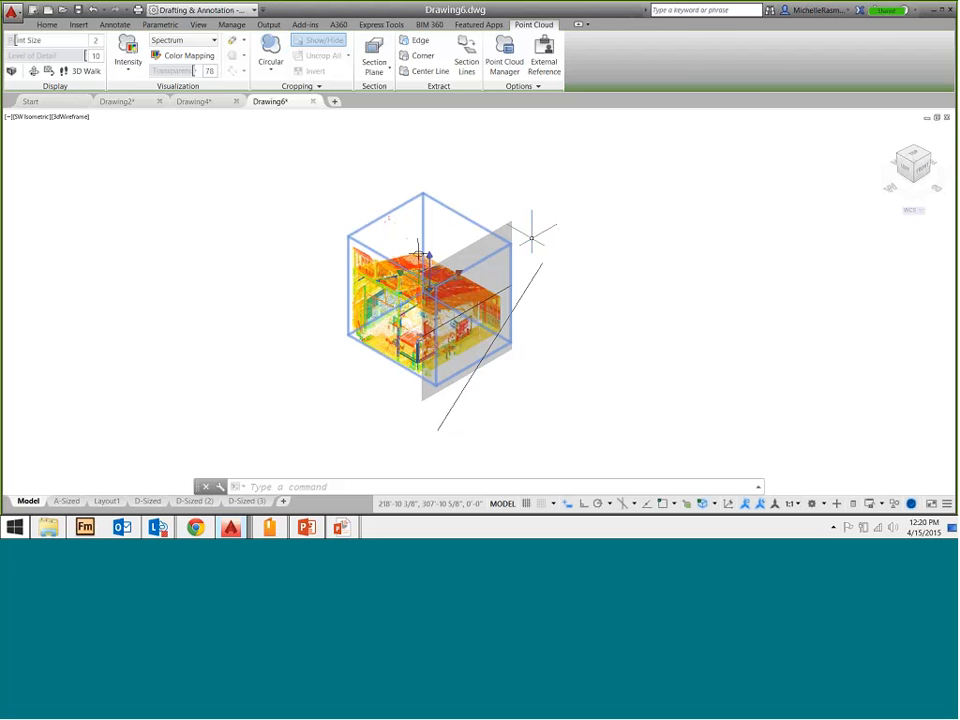
key(Escape)
key(Escape)
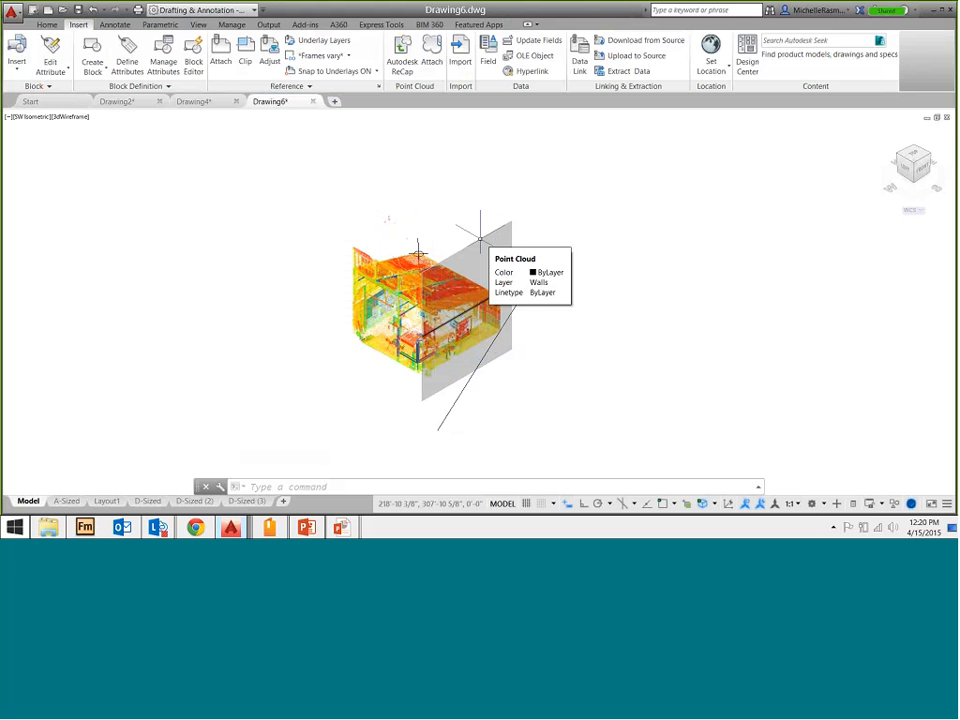
Move the section plane 22' along the Y axis toward the back of the building.
click(480, 240)
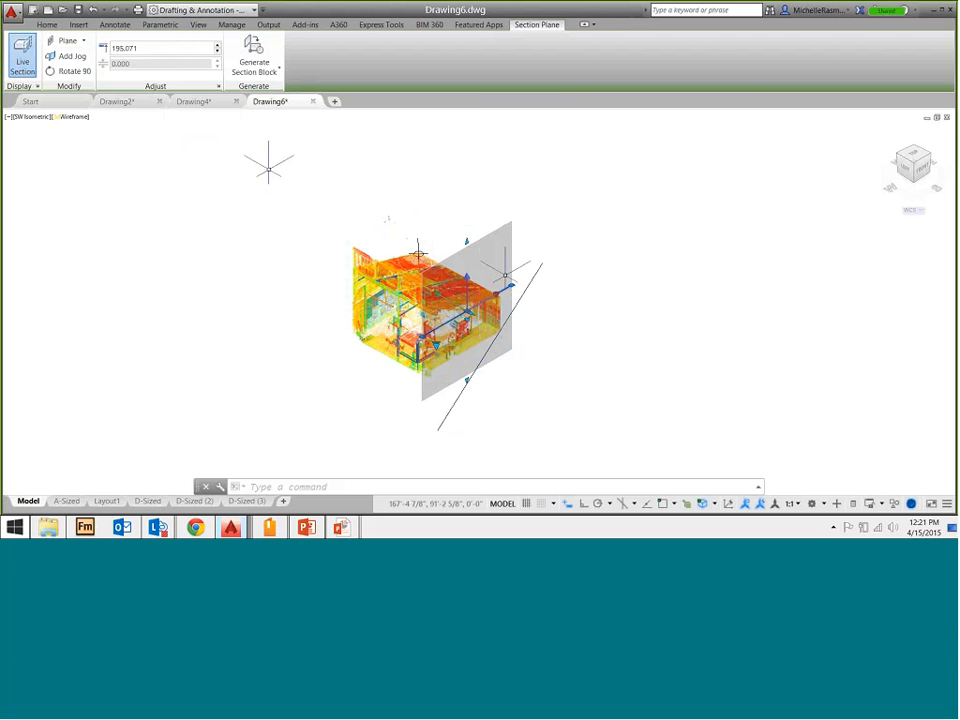
click(441, 296)
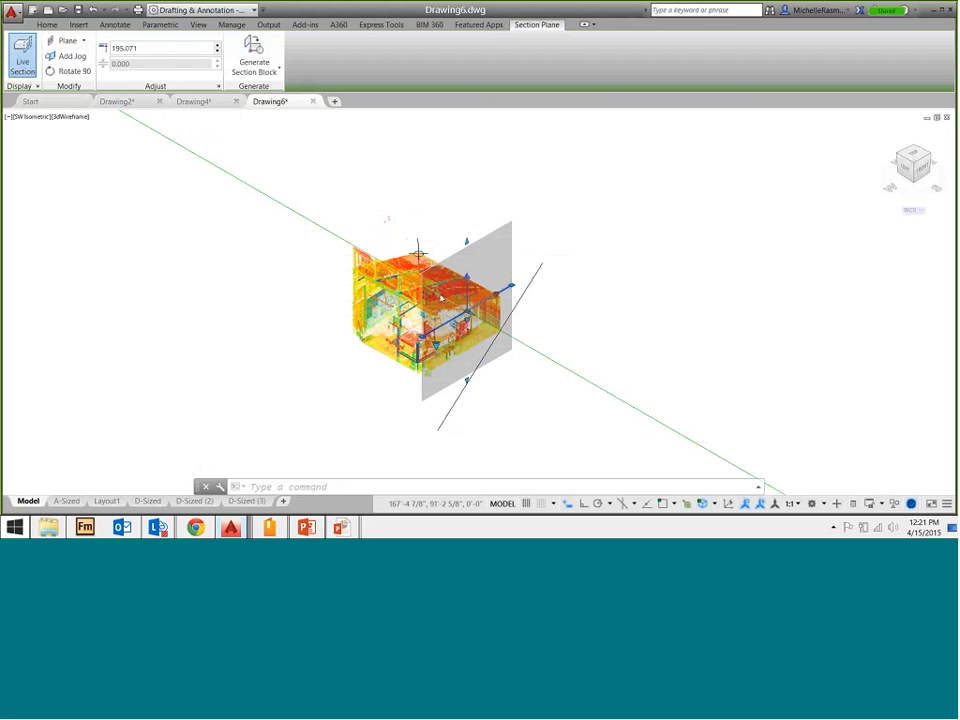
click(418, 250)
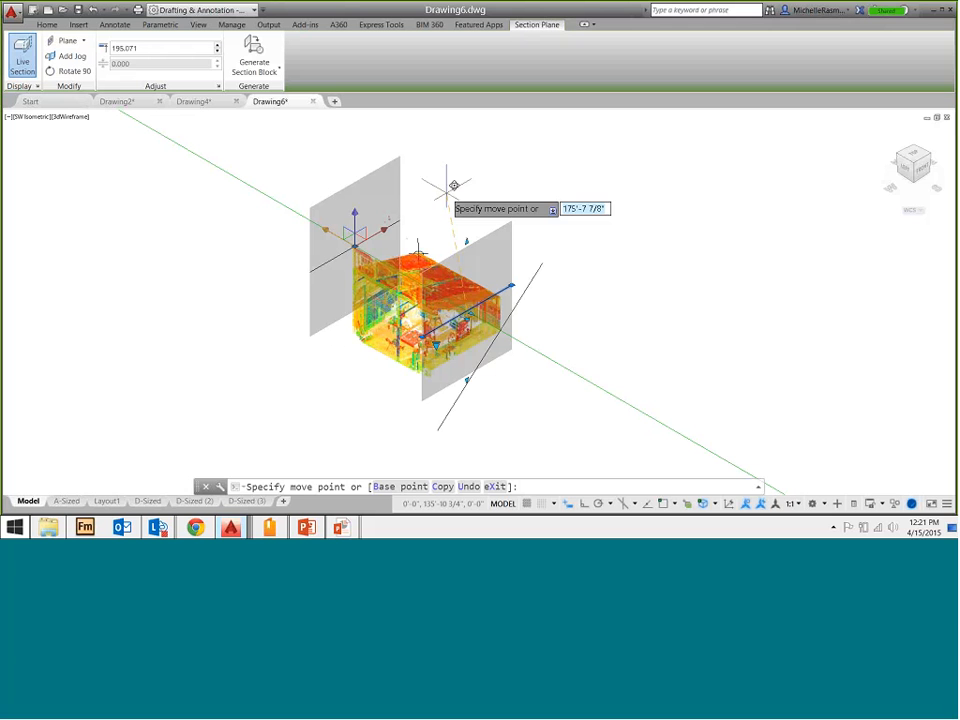
text(2)
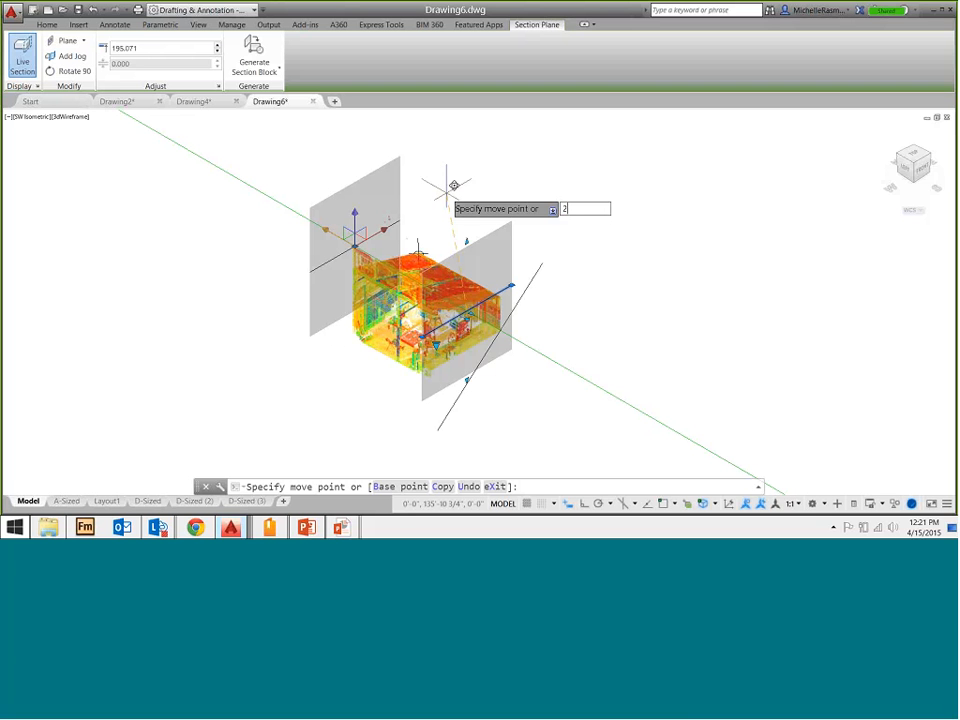
text(2)
key(Return)
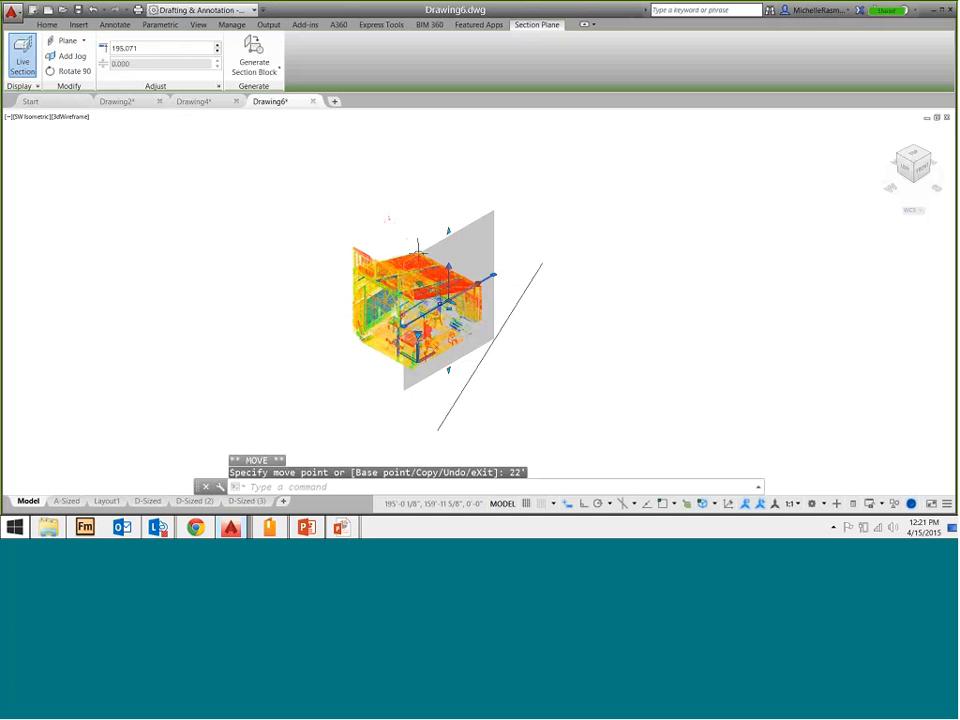
scroll(432, 335, up, 4)
scroll(432, 335, up, 2)
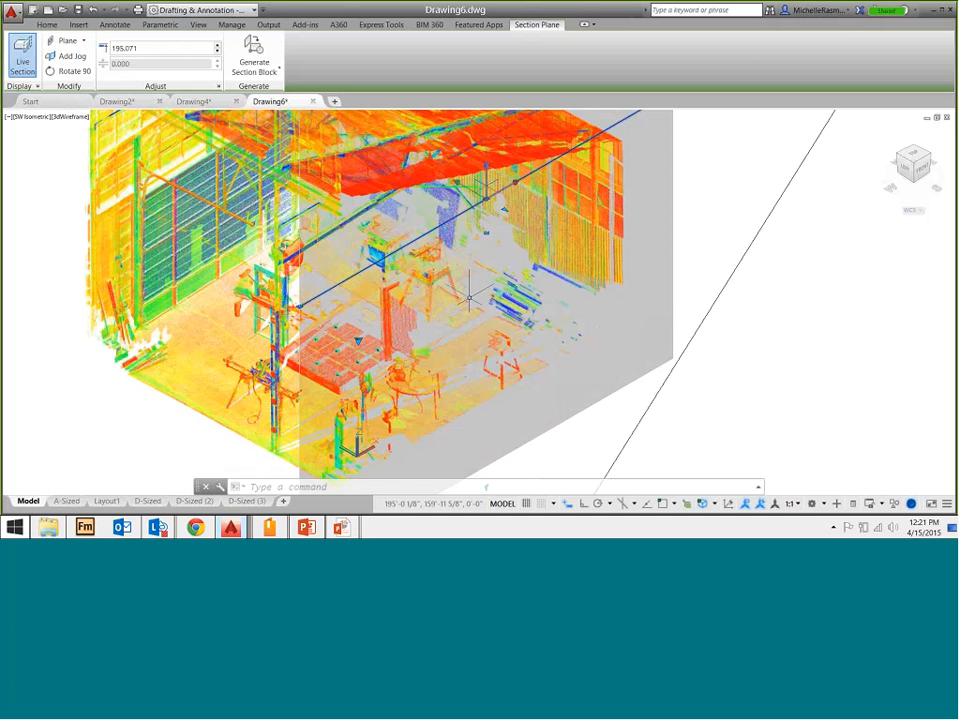
scroll(567, 284, down, 3)
scroll(567, 284, down, 2)
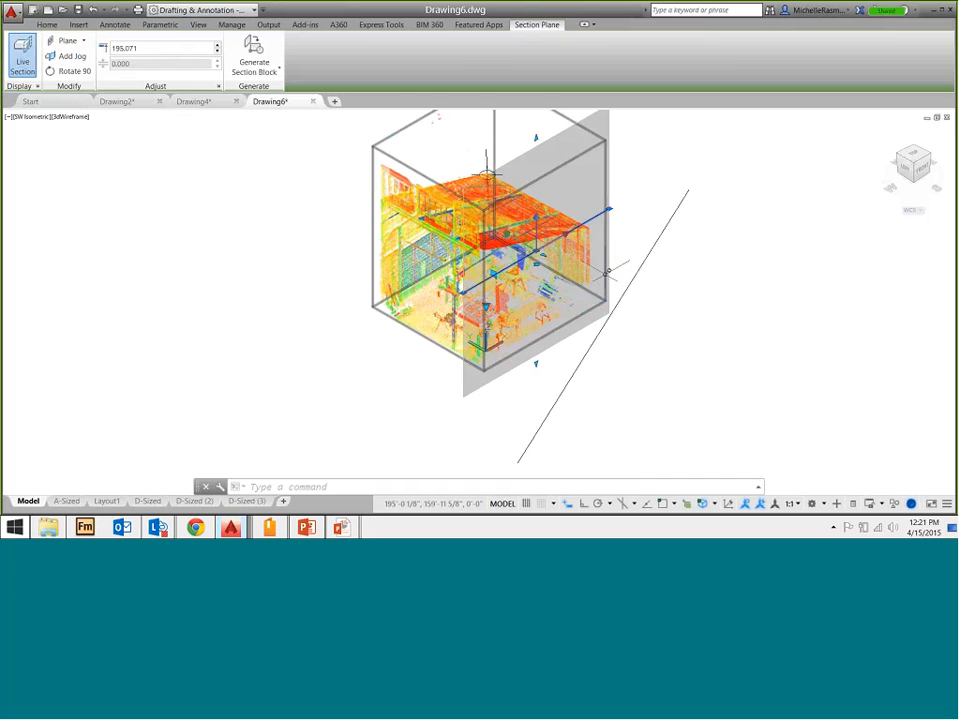
key(Escape)
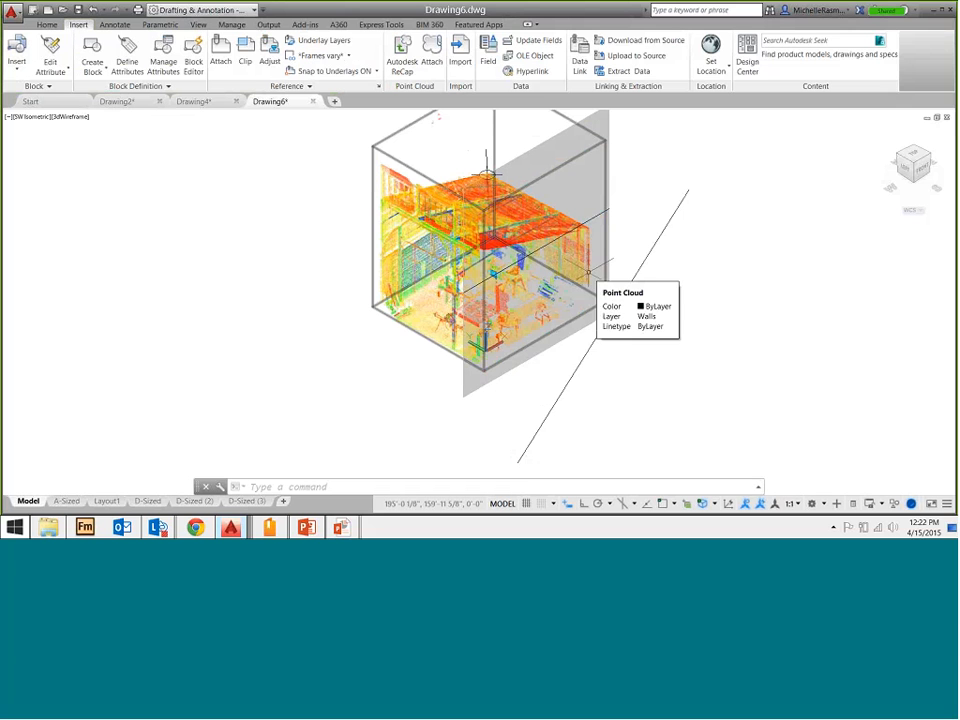
Start extracting section lines from the building's point cloud and limit the extraction to the perimeter only.
click(388, 163)
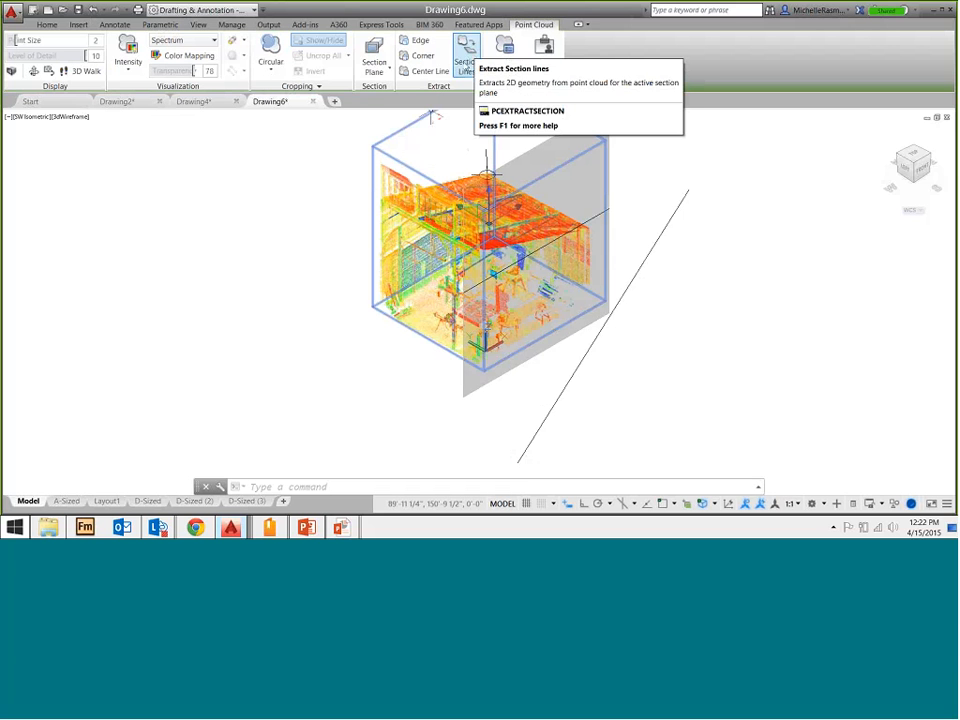
click(466, 62)
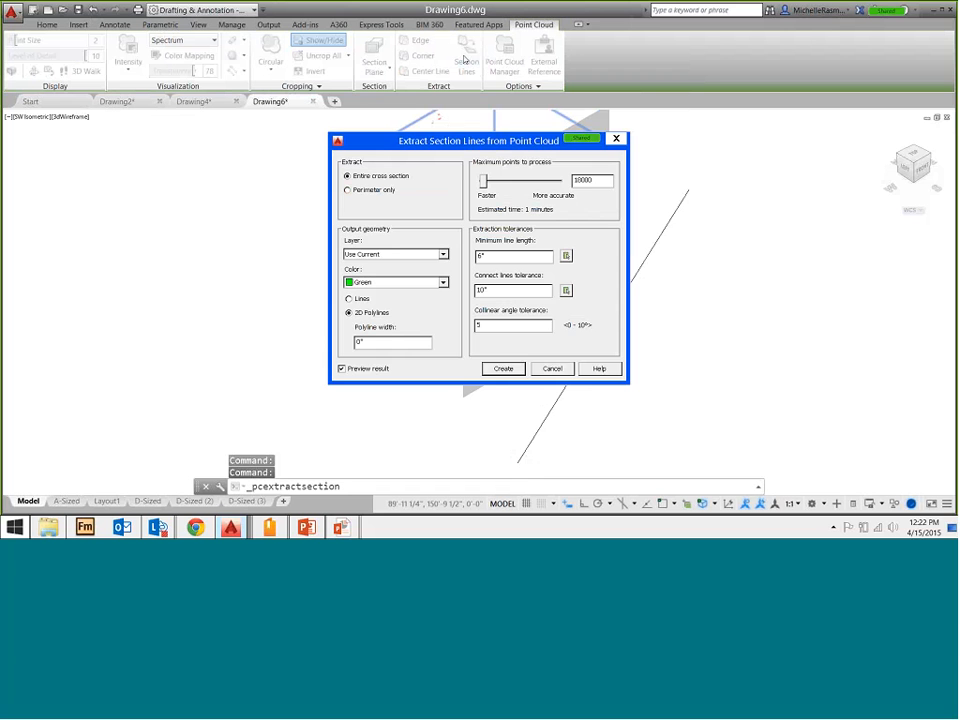
drag(376, 140, 305, 106)
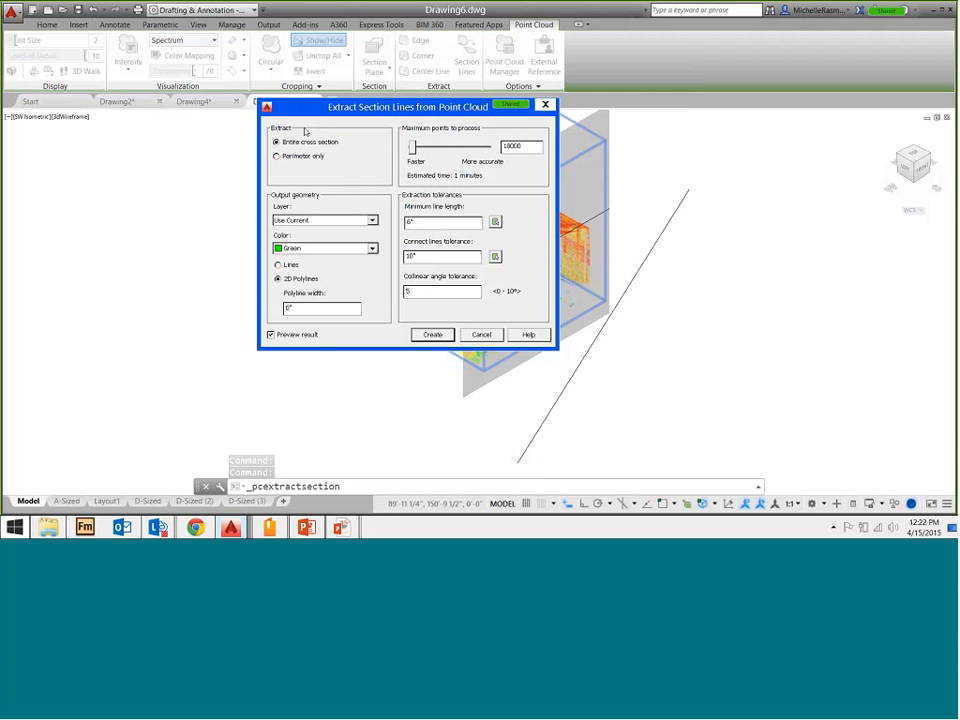
click(292, 157)
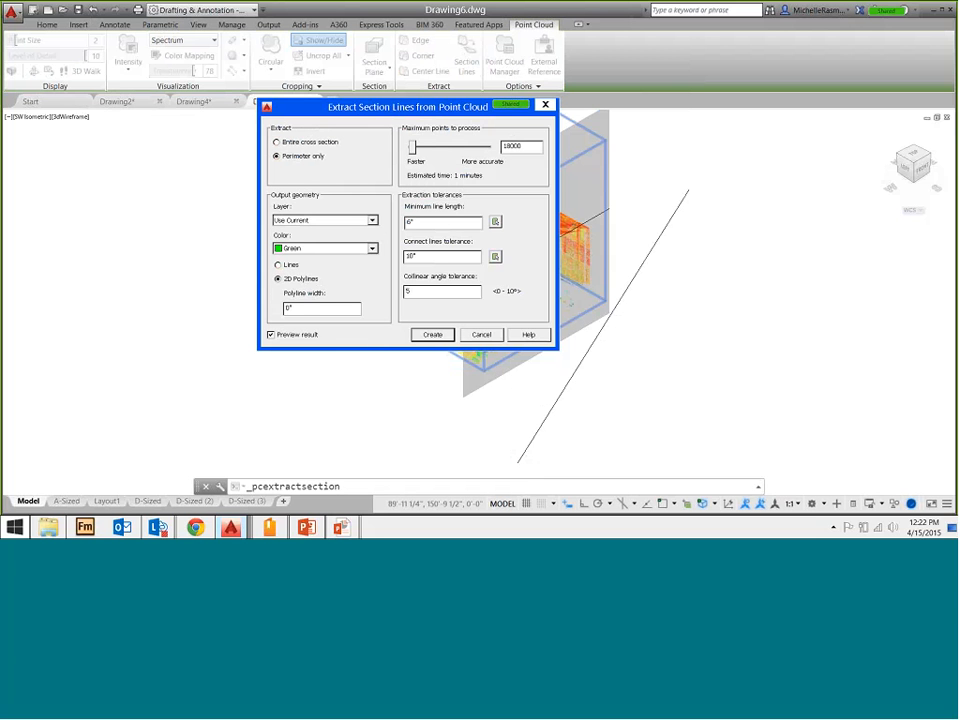
Set the extracted section geometry's output layer to Walls and its color to Blue.
click(371, 220)
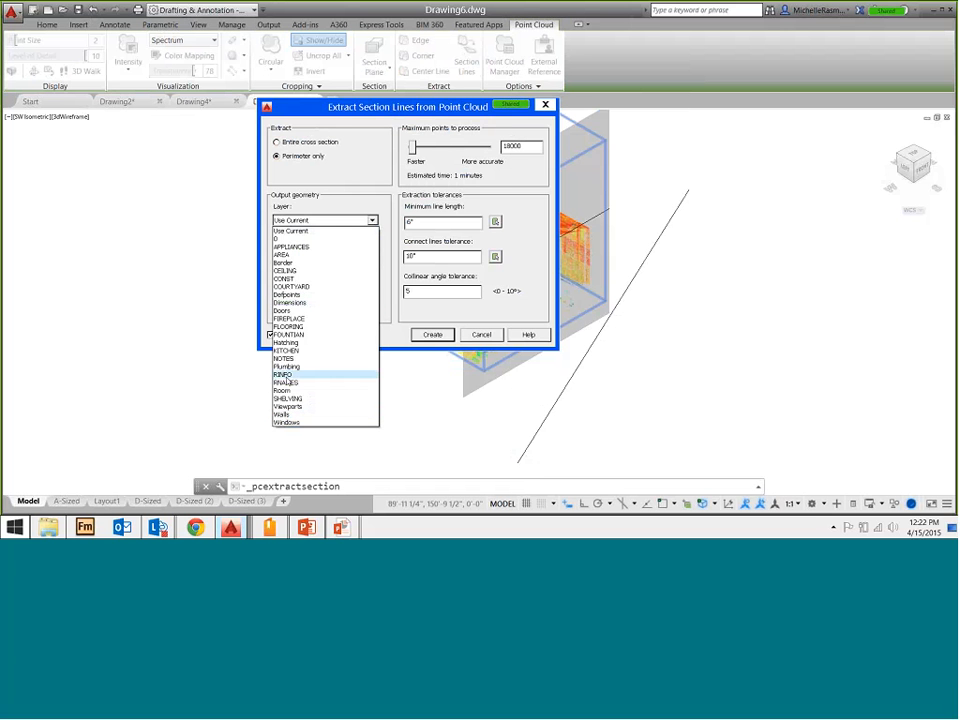
click(288, 414)
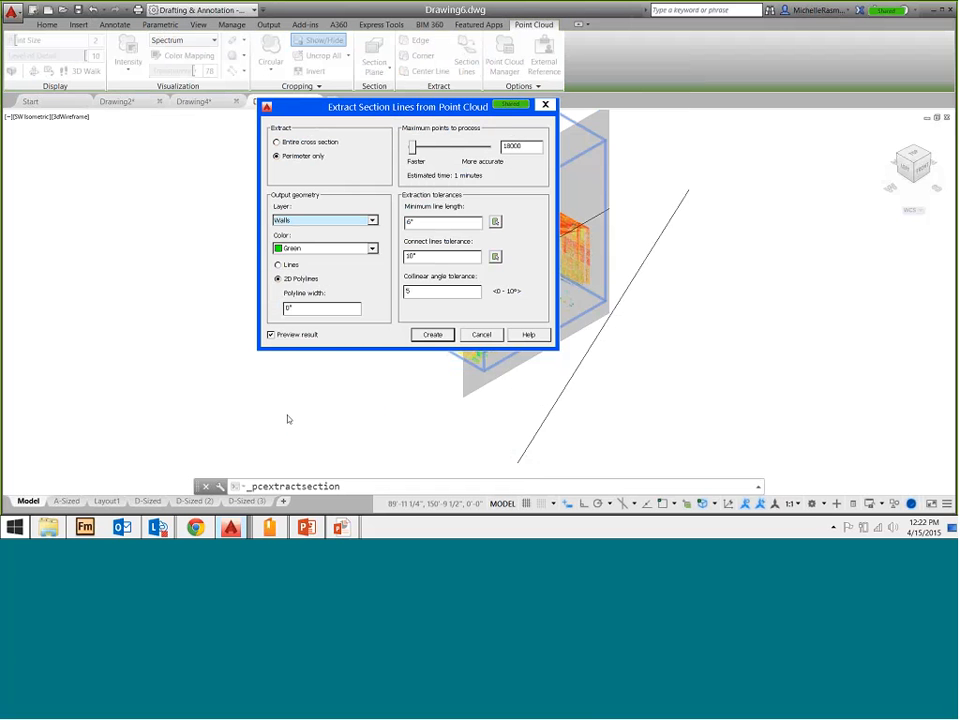
click(371, 249)
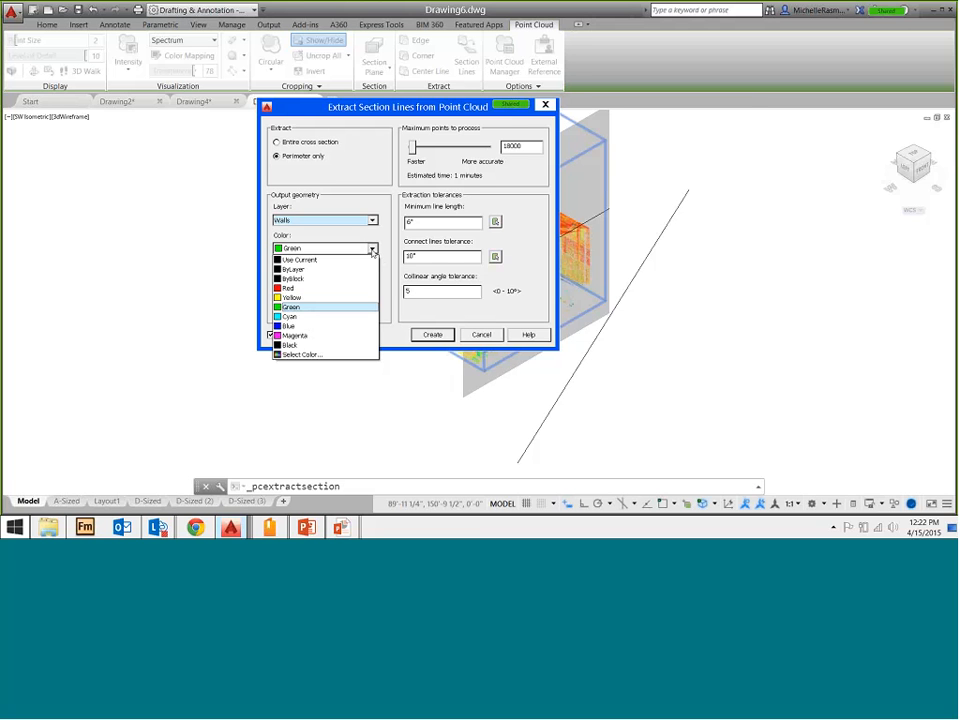
click(288, 326)
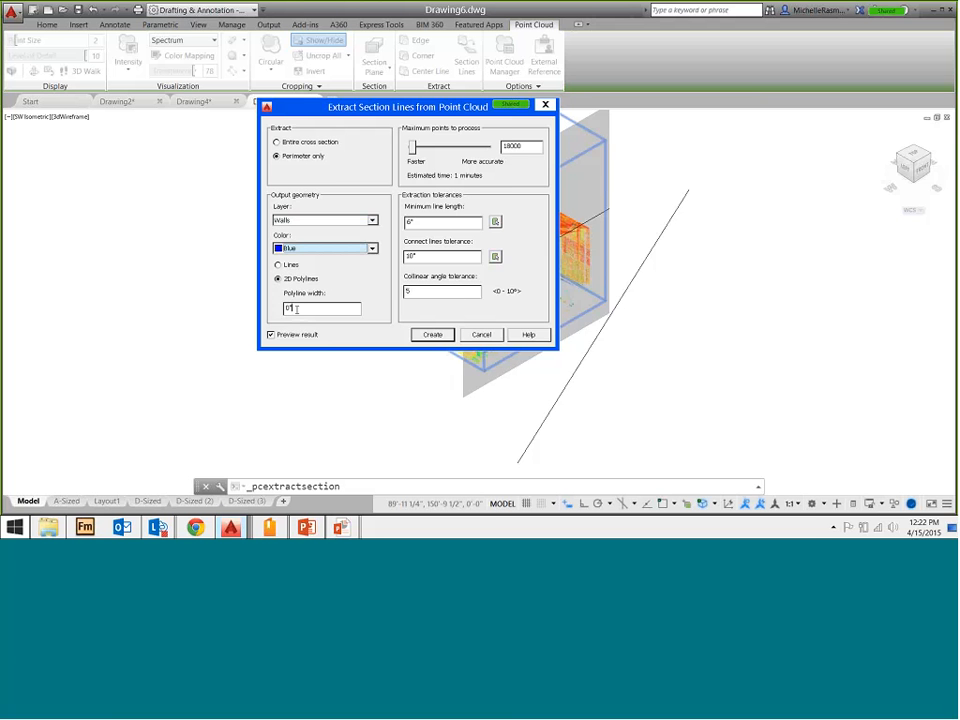
Set the polyline width of the extracted 2D section polylines to 6.
click(296, 309)
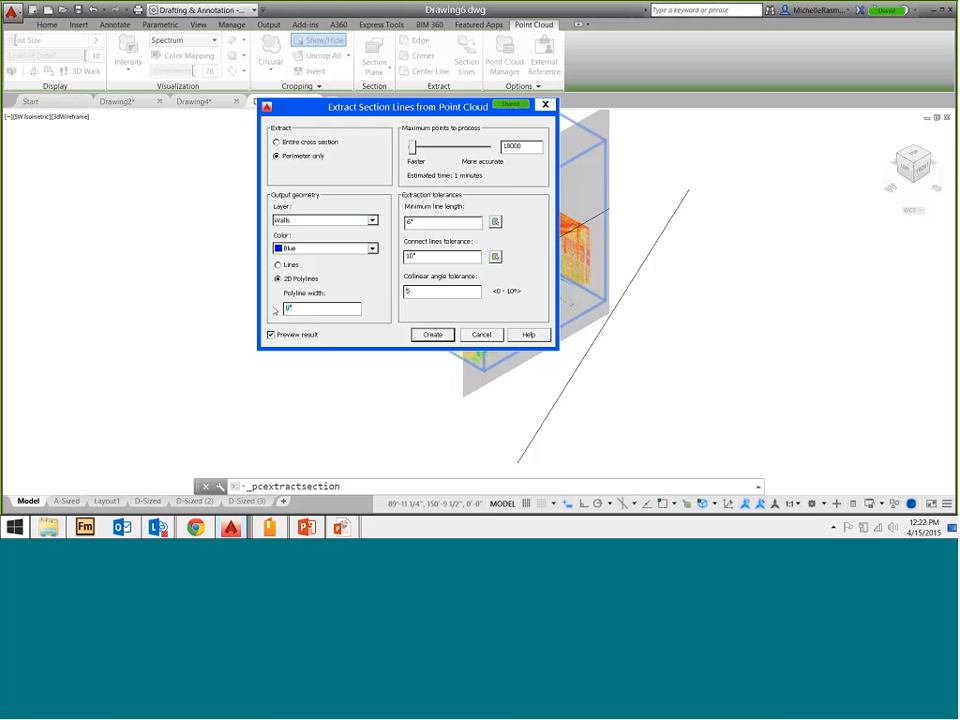
text(3)
key(BackSpace)
text(6)
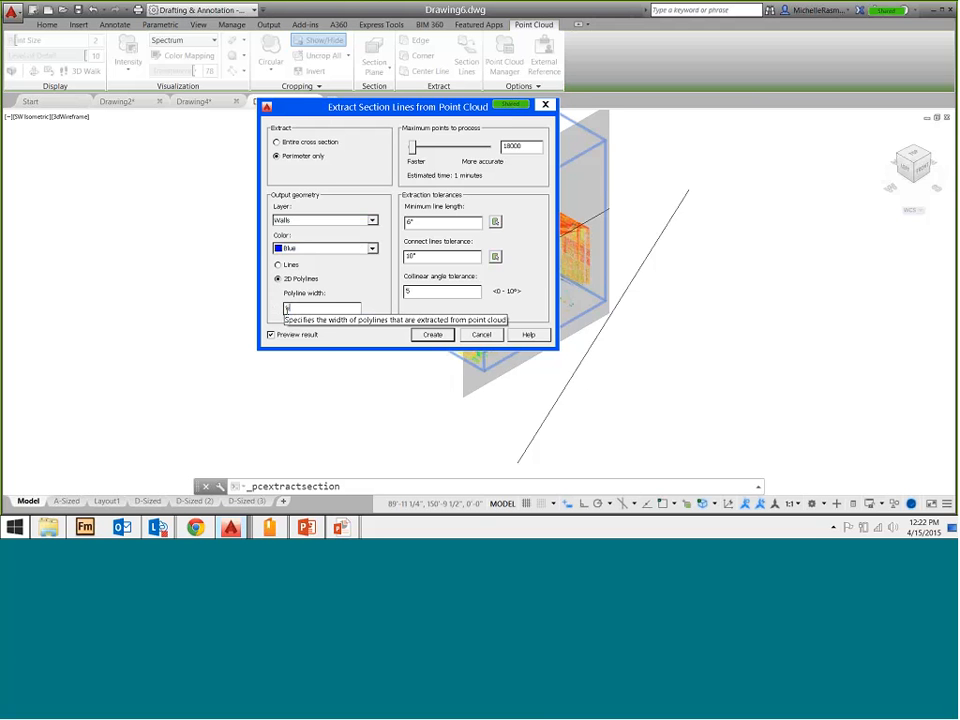
click(320, 306)
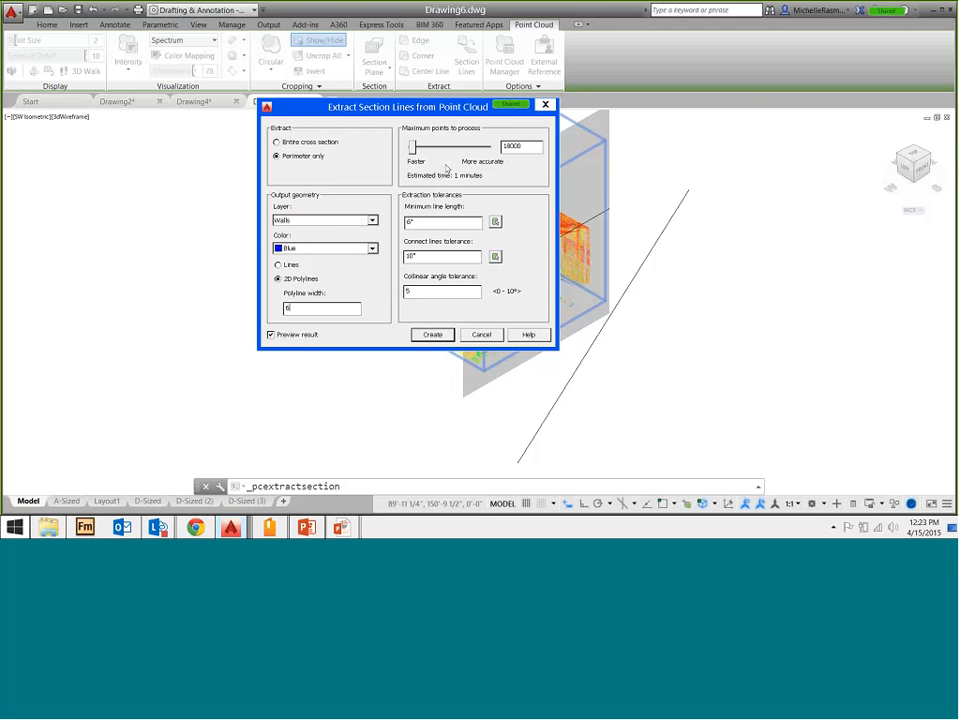